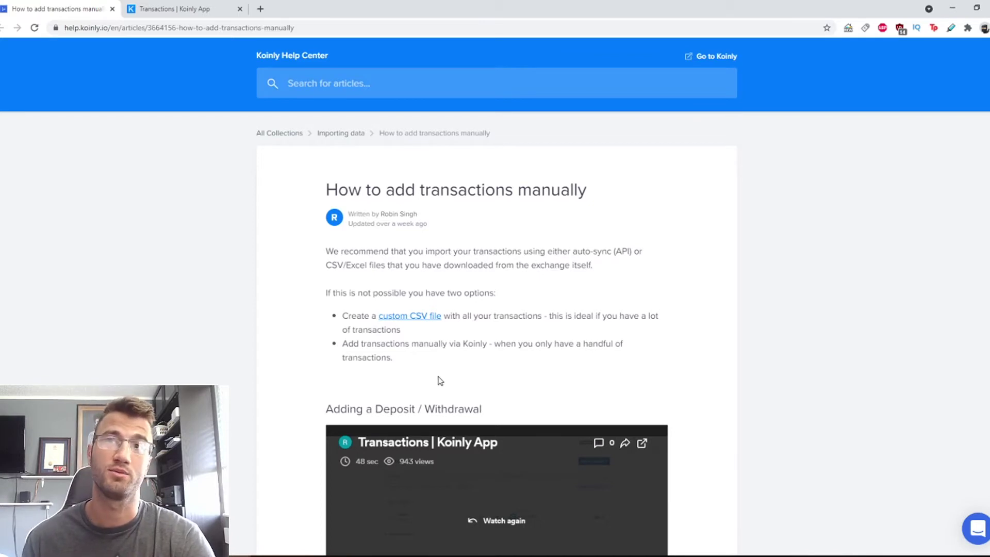
Open the 'How to create a custom CSV file' guide in a background tab
scroll(441, 387, "down", 1)
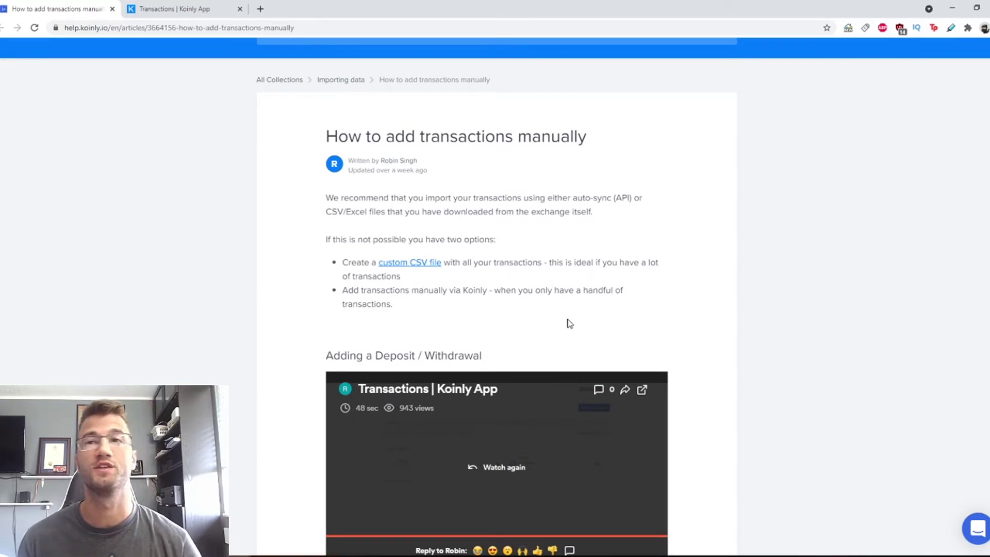
left_click(410, 262, "ctrl")
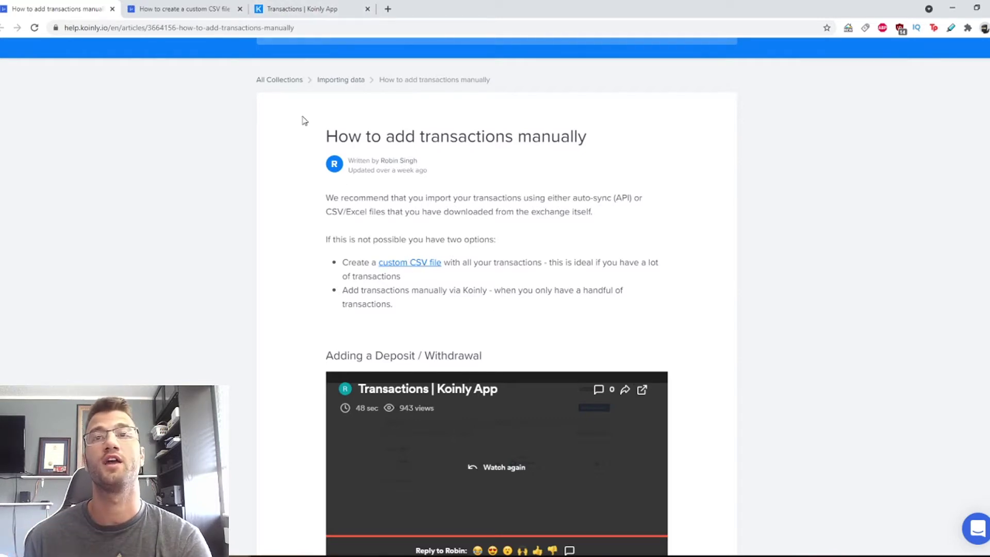
Check the CSV guide, read 'Adding a Trade' in the manual guide, then go to Transactions
left_click(170, 9)
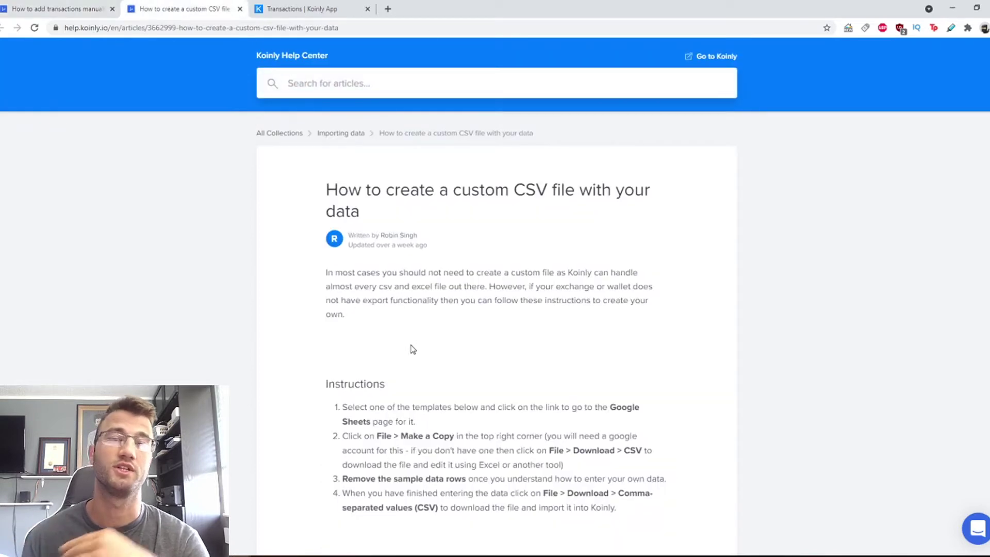
key("ctrl+shift+Tab")
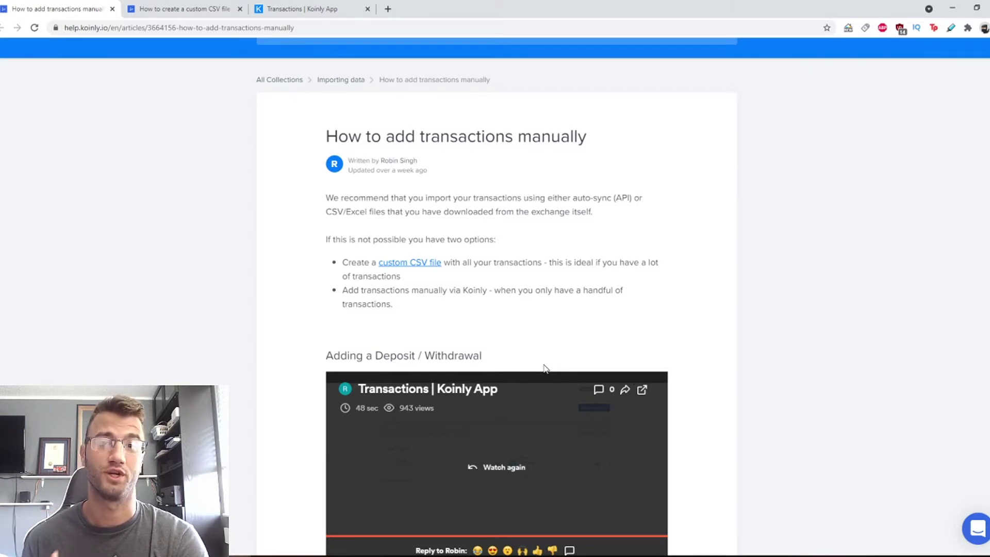
scroll(544, 367, "down", 3)
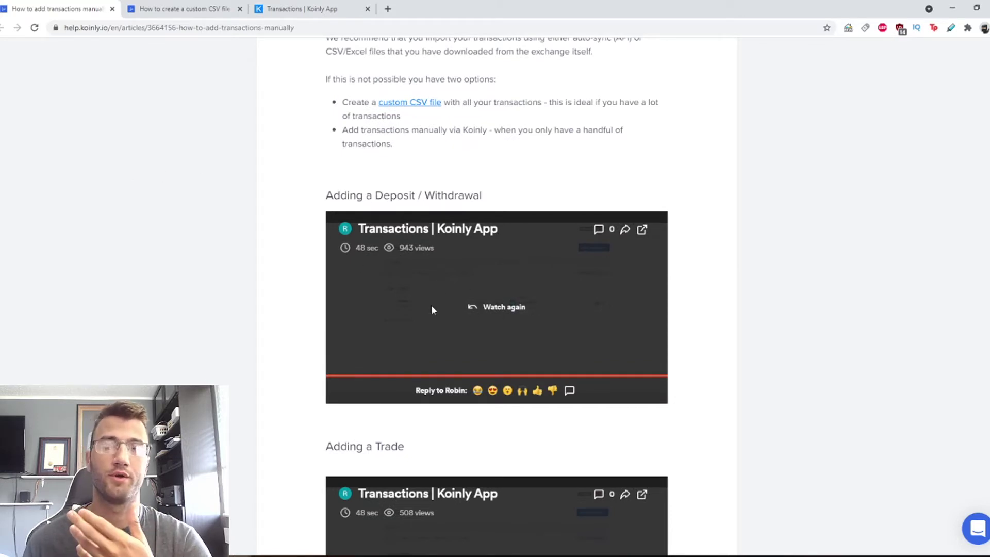
scroll(439, 367, "down", 2)
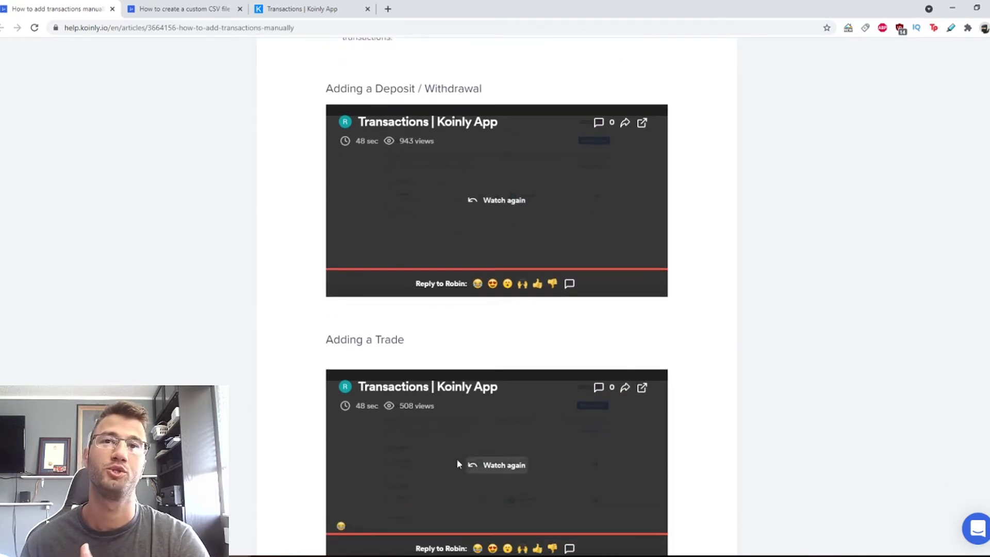
left_click(317, 9)
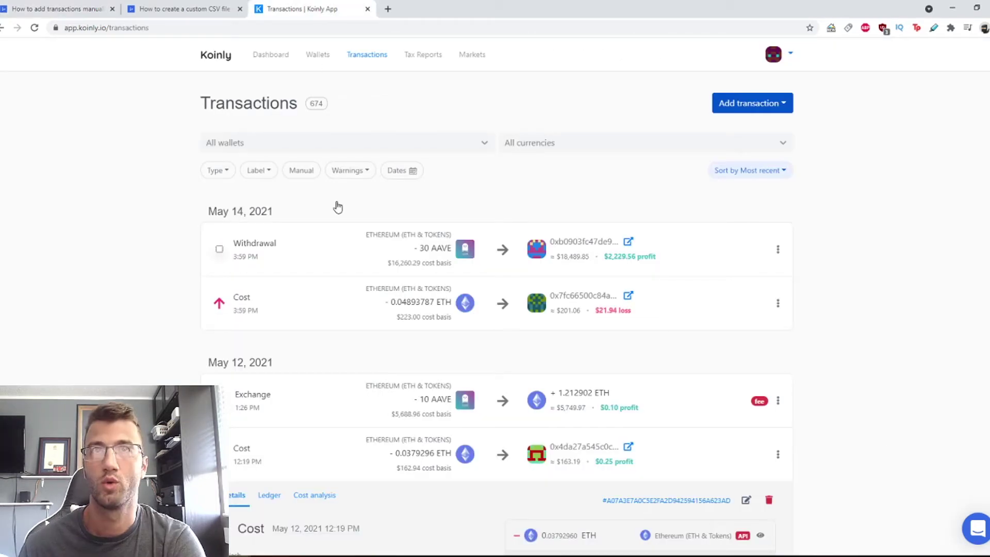
Start a new Deposit dated 2021/05/04 at 11:00 AM
left_click(756, 109)
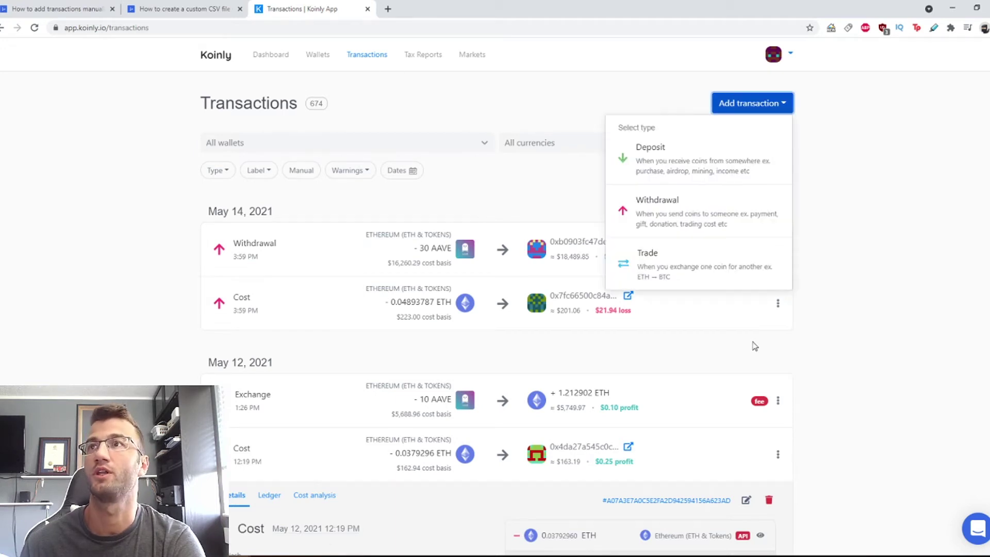
left_click(703, 163)
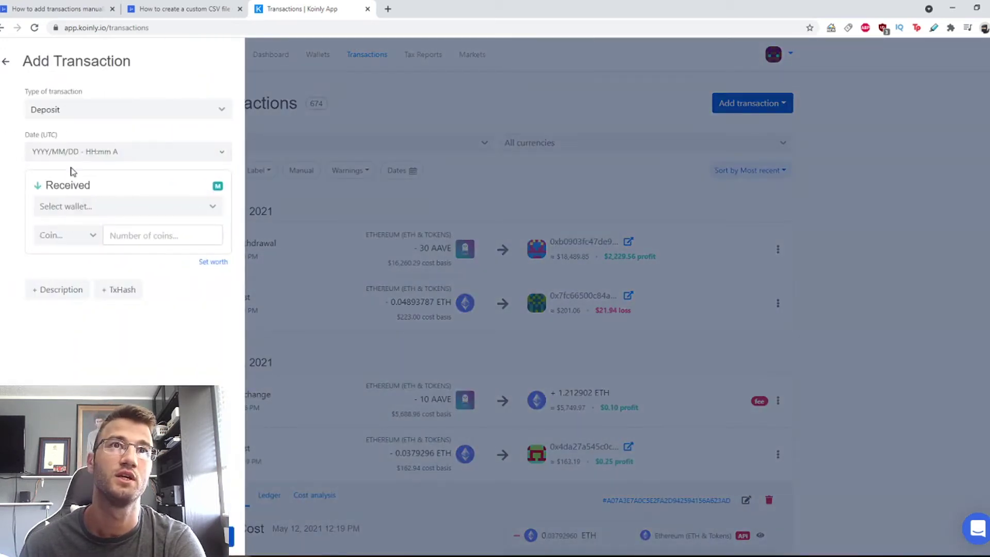
left_click(45, 155)
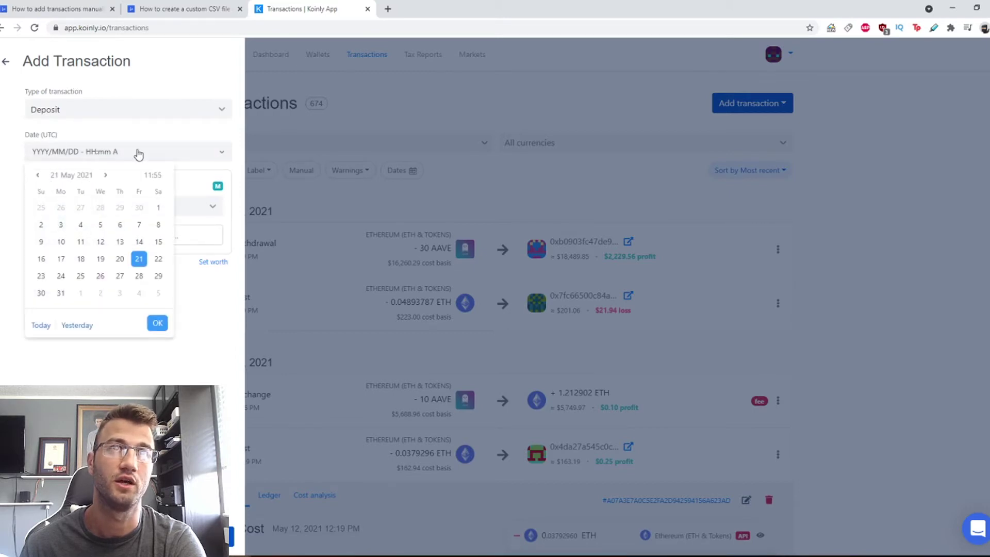
left_click(80, 224)
left_click(157, 324)
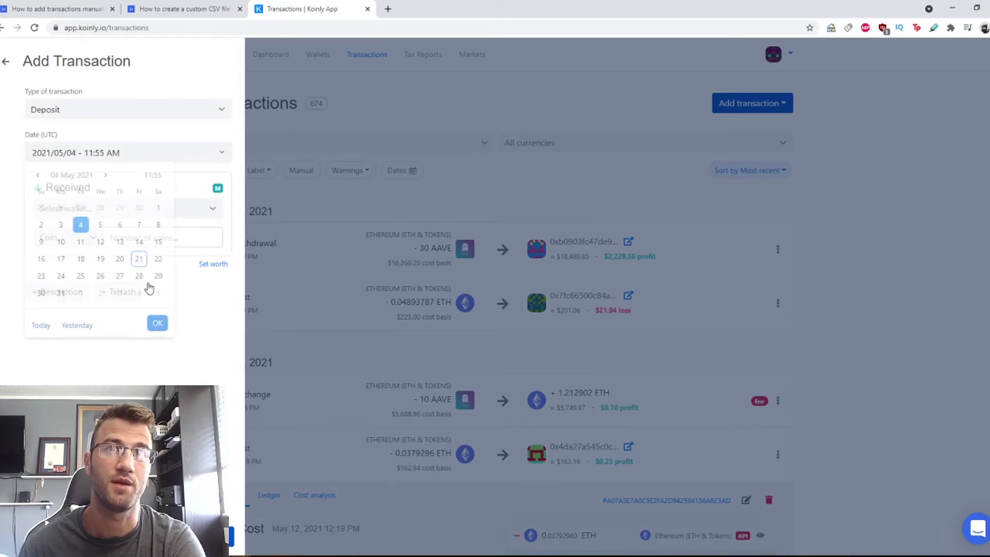
left_click(148, 156)
left_click(154, 178)
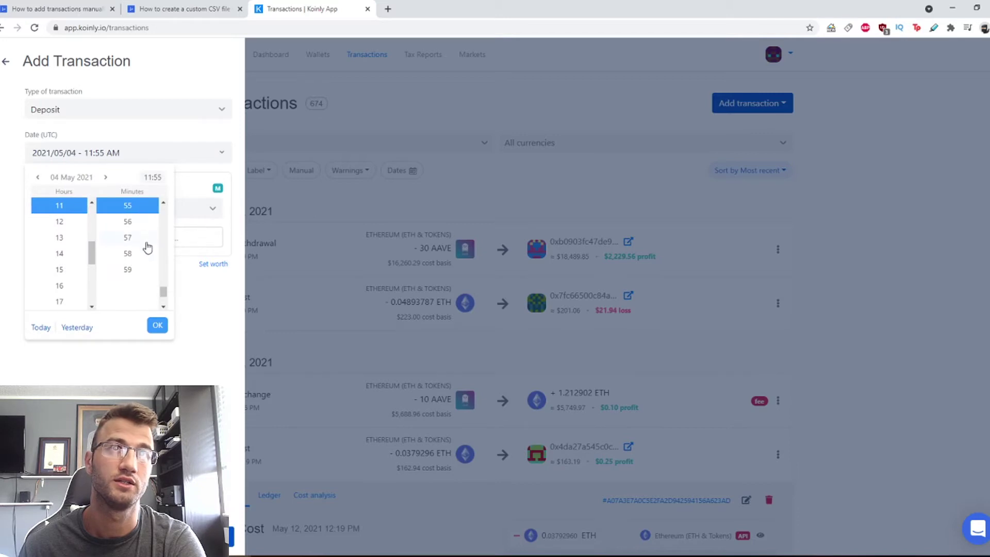
scroll(136, 240, "up", 3)
scroll(134, 237, "up", 10)
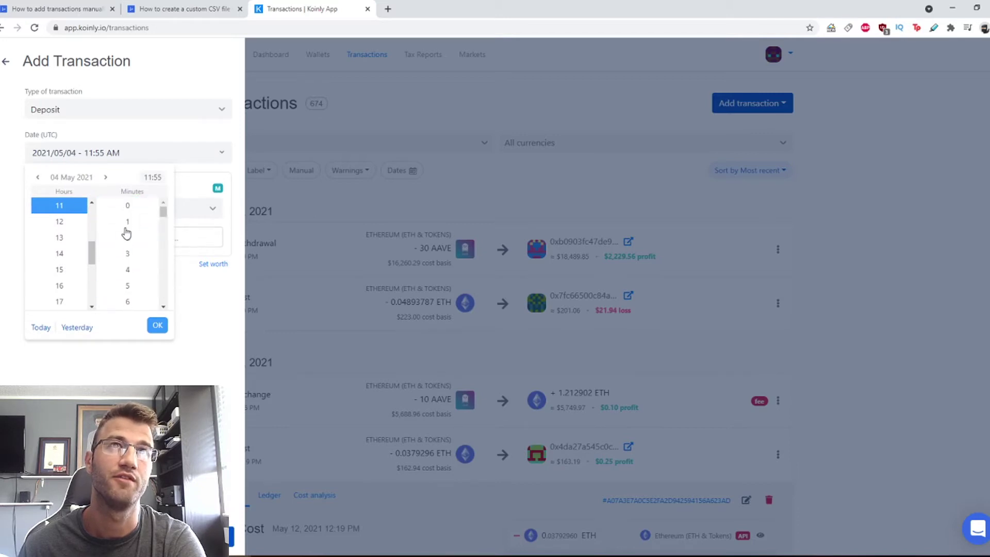
left_click(127, 209)
left_click(157, 324)
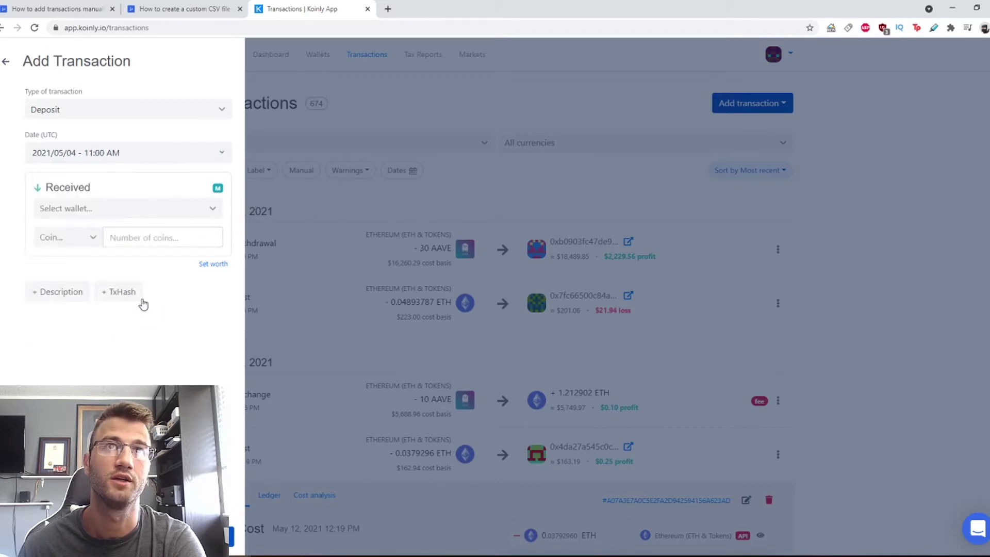
Set the deposit to 1000 XRP into the Binance wallet and save it
left_click(116, 211)
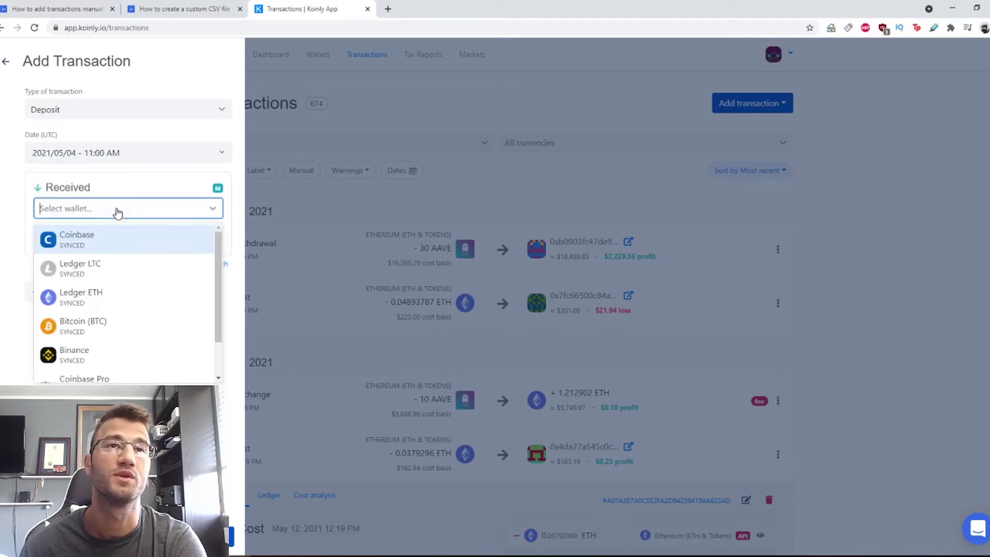
left_click(123, 356)
left_click(78, 238)
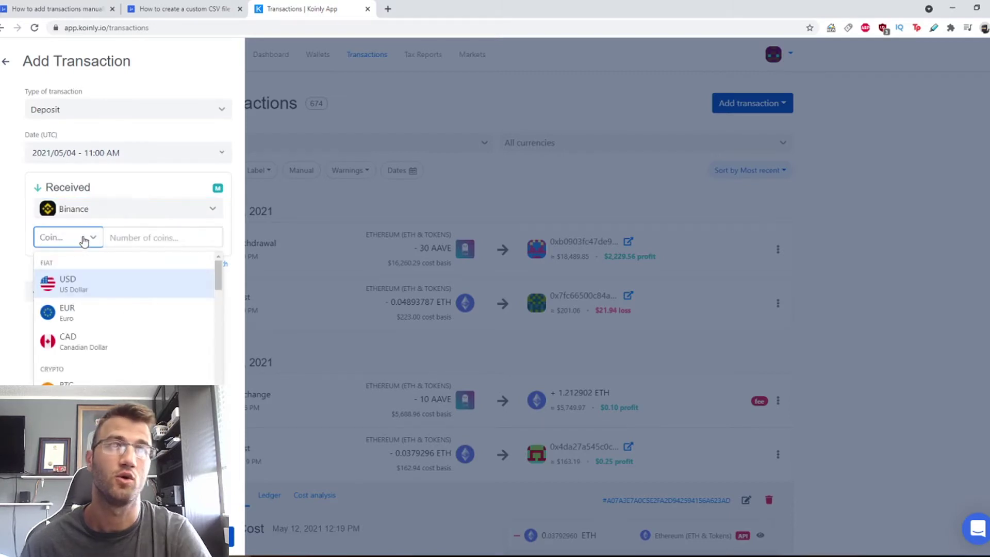
type("ripple")
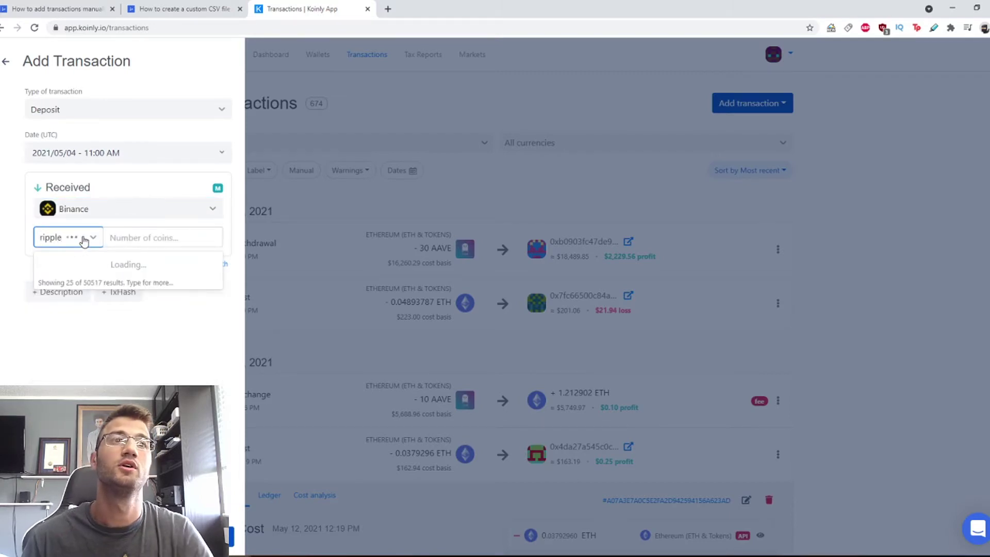
left_click(111, 337)
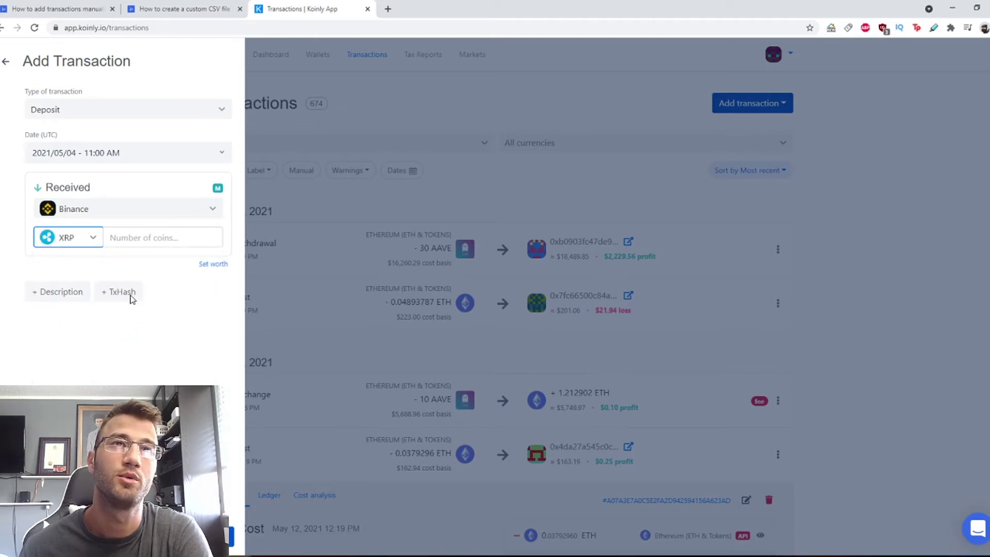
left_click(152, 238)
type("1000")
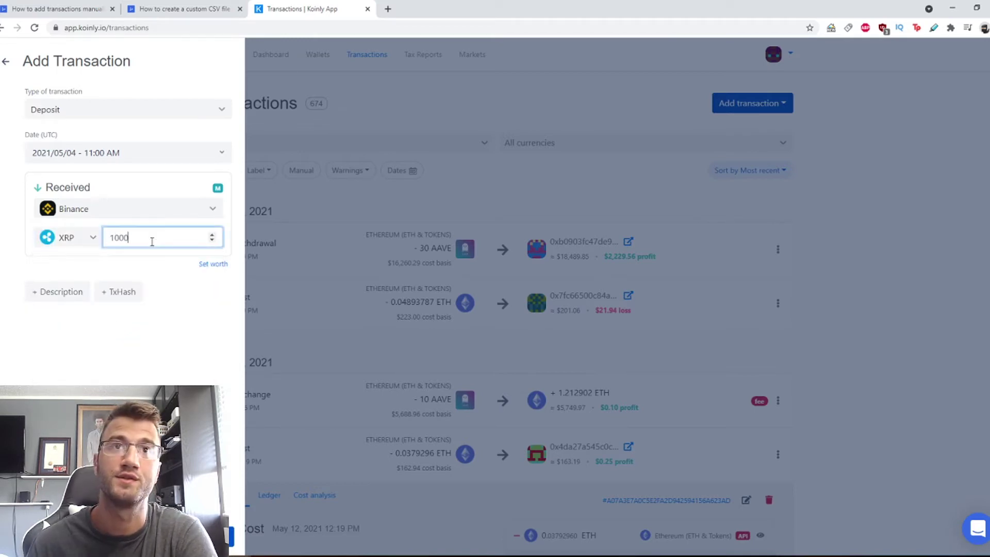
key("Return")
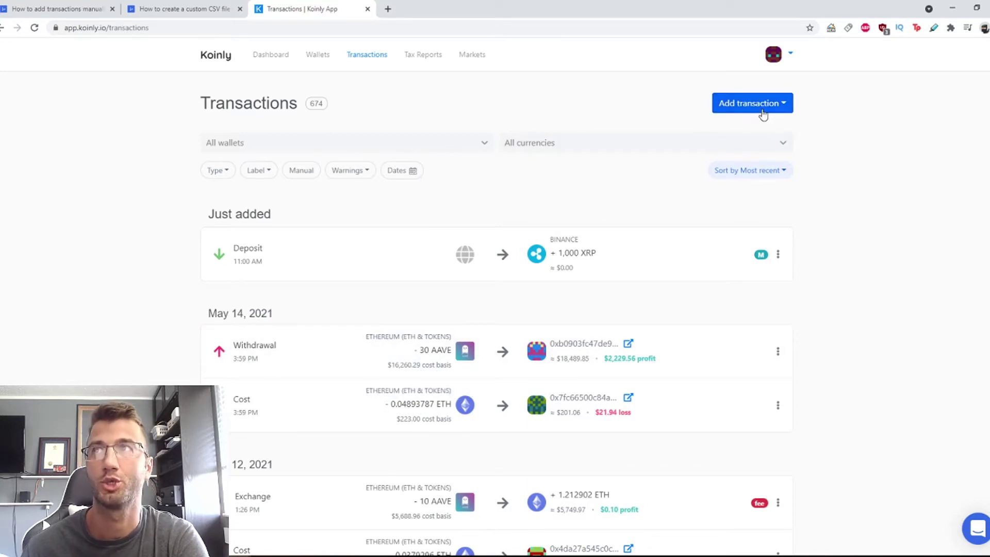
Start a new Trade dated 2021/05/05 at 11:00 AM
left_click(775, 99)
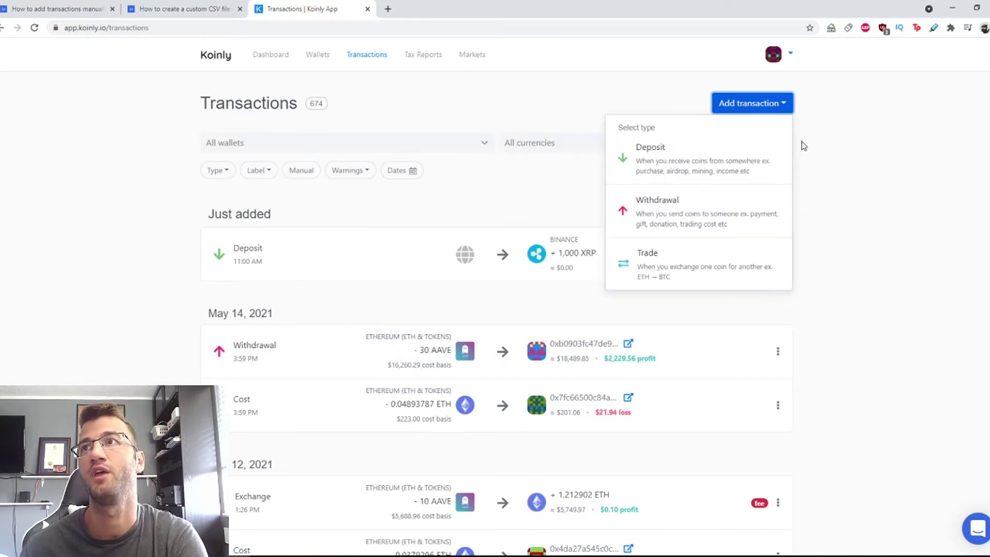
left_click(750, 265)
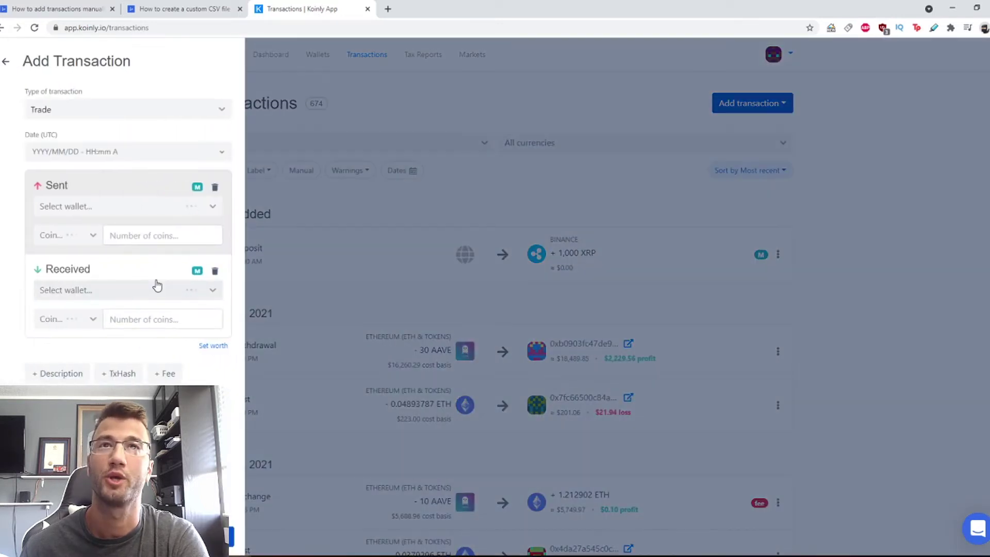
left_click(74, 154)
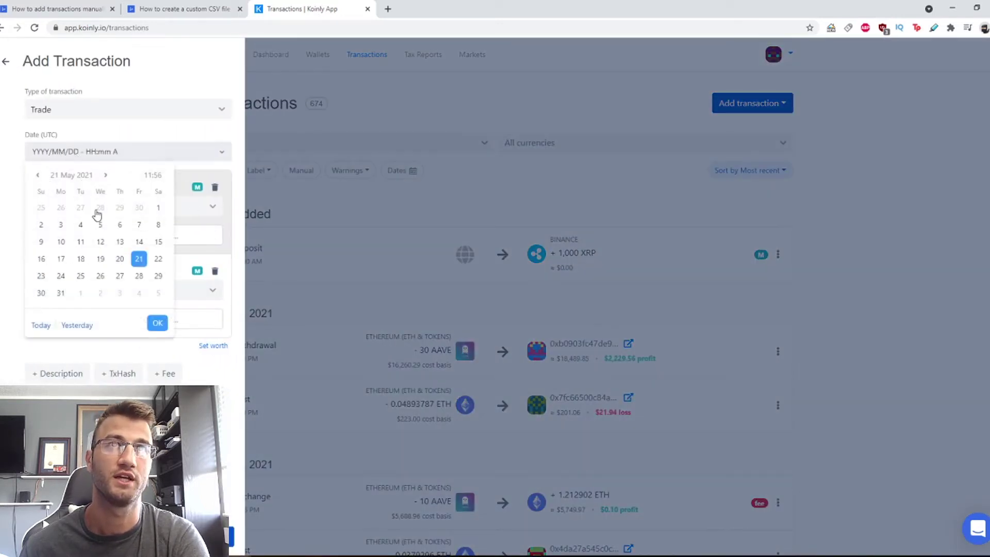
left_click(100, 225)
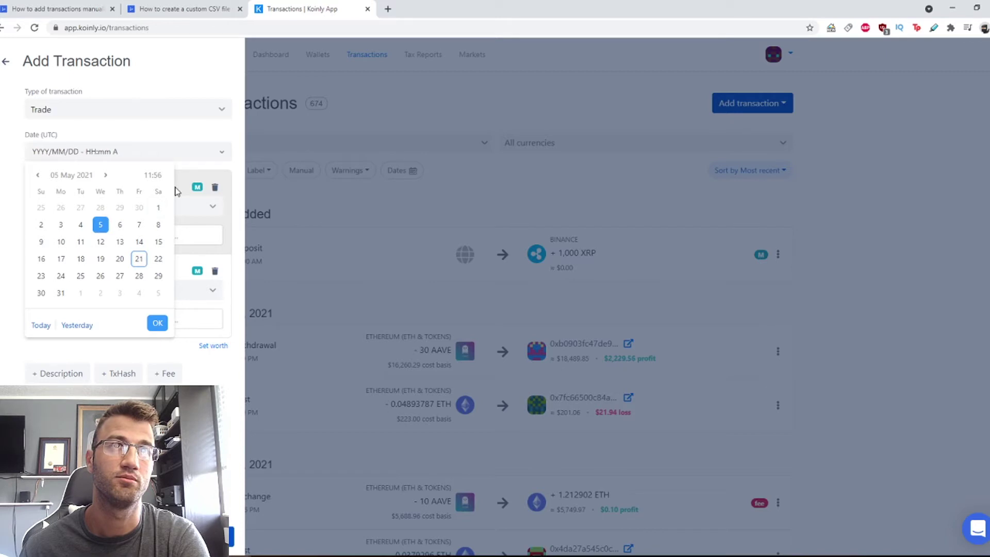
left_click(152, 175)
scroll(140, 216, "down", 2)
scroll(139, 237, "up", 2)
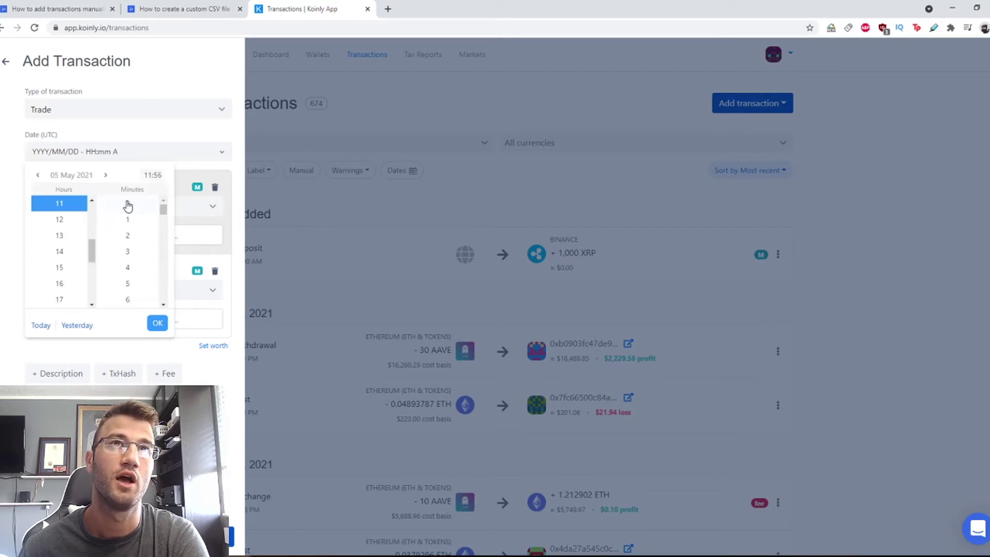
left_click(128, 204)
left_click(157, 323)
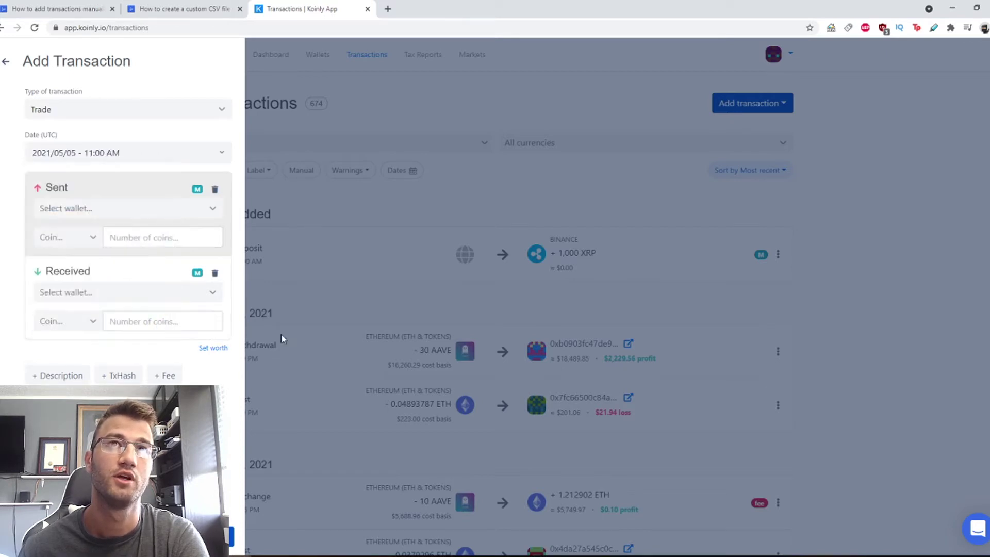
Set the sent side to 1000 XRP from the Binance wallet
left_click(80, 214)
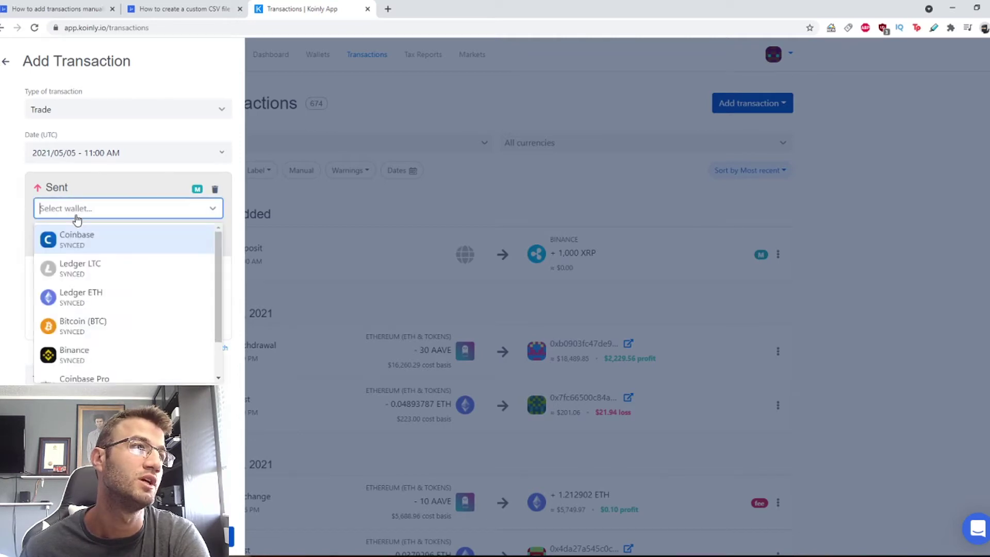
left_click(95, 354)
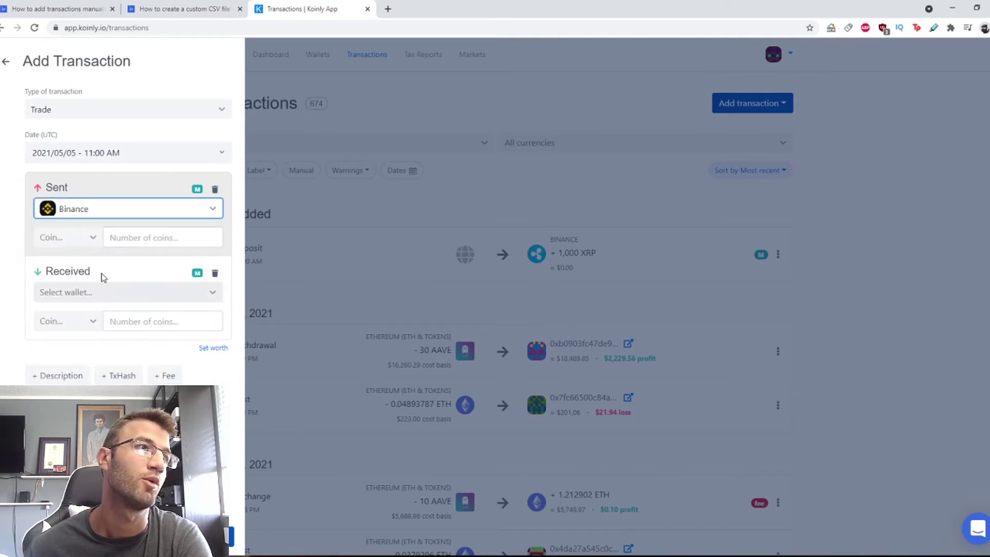
left_click(81, 238)
type("ripple")
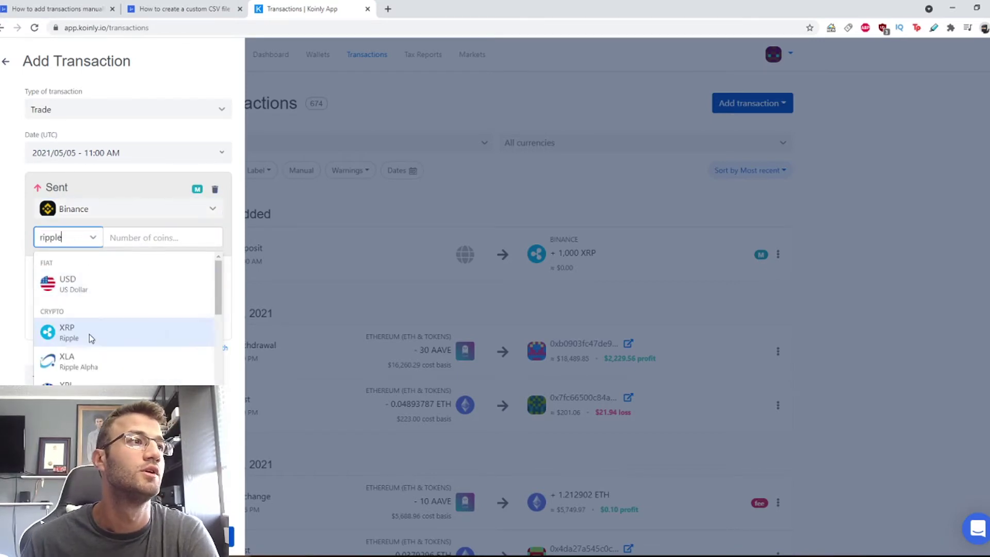
left_click(82, 333)
left_click(132, 242)
type("1000")
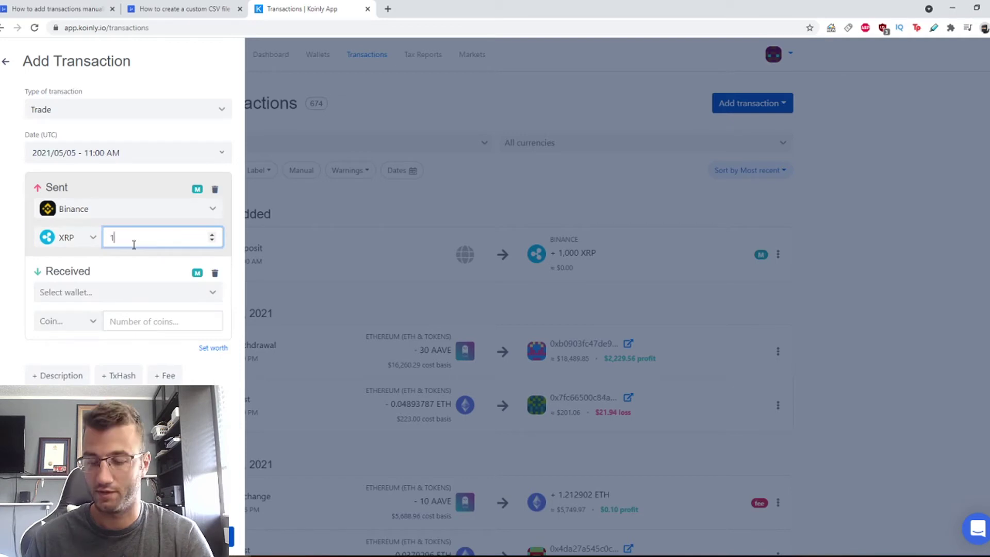
Set the received side to 5 LTC into Binance and save the trade
left_click(77, 296)
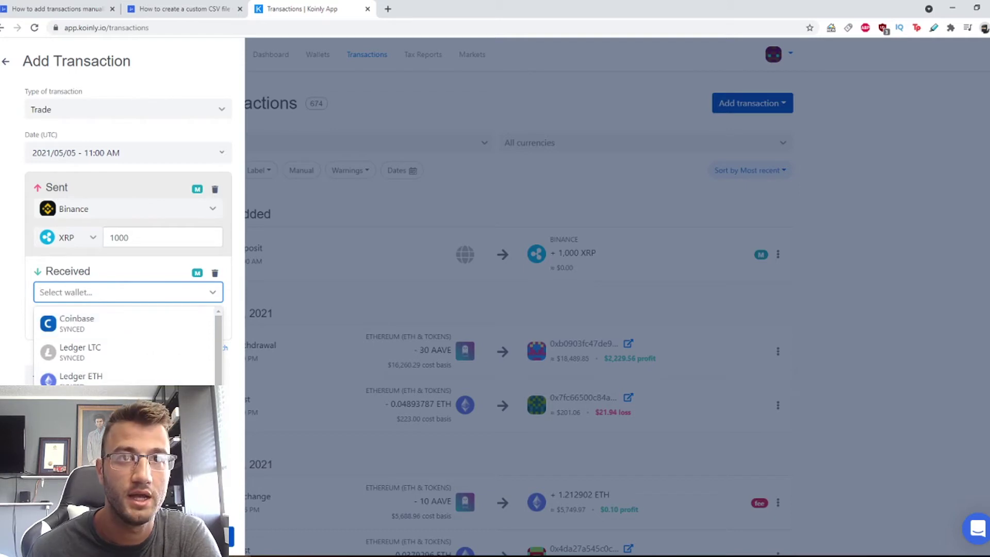
left_click(77, 405)
left_click(110, 323)
left_click(81, 328)
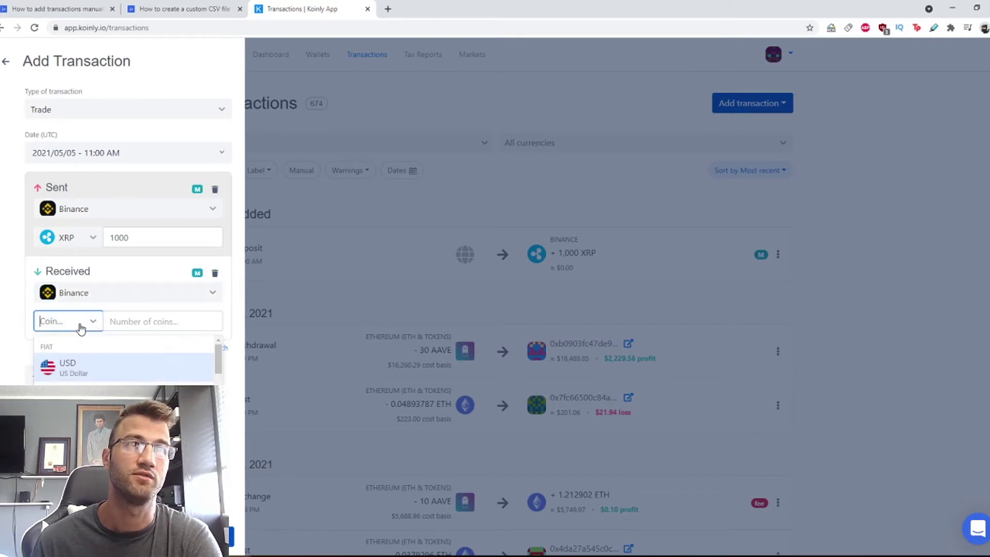
type("lite")
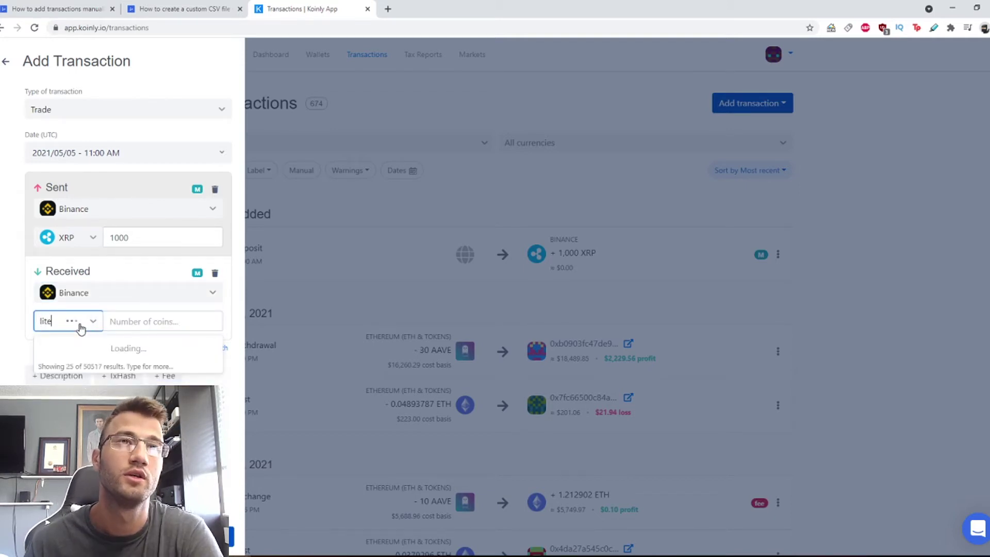
left_click(118, 365)
left_click(139, 326)
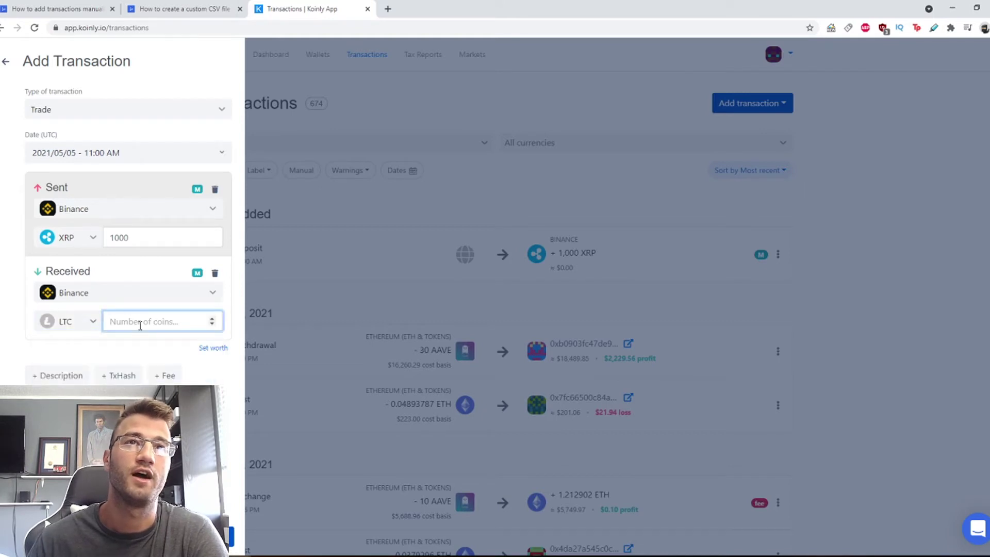
type("5")
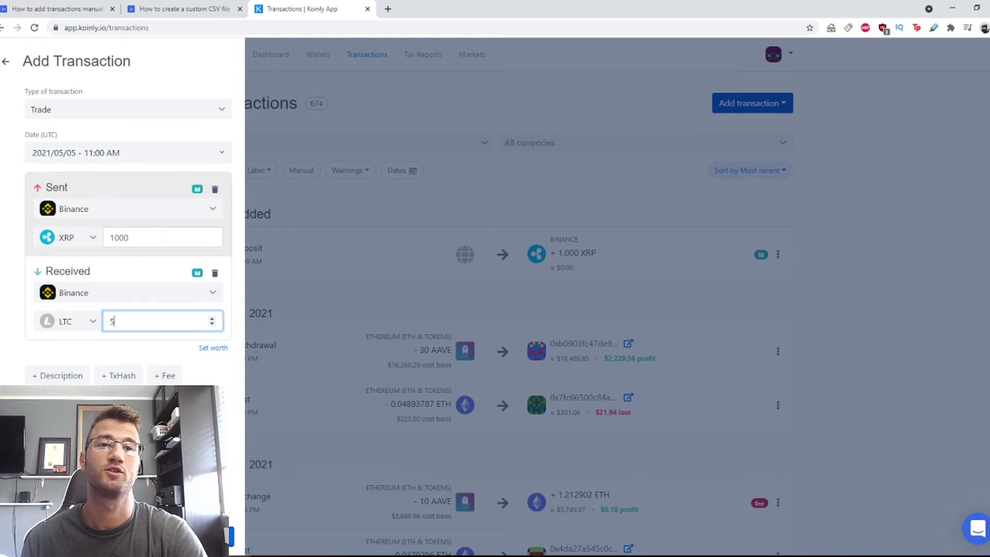
key("Return")
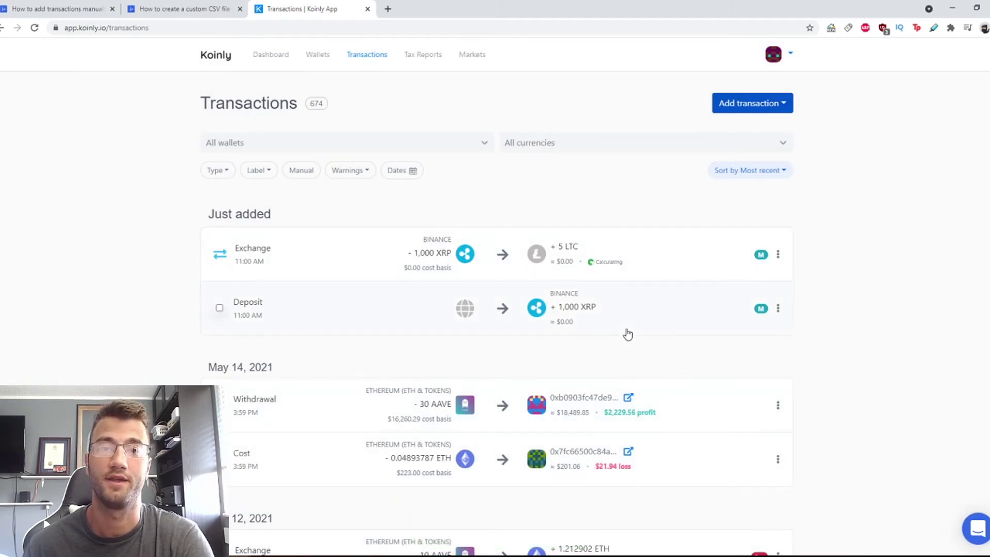
Return to the manual-transactions article and scroll to 'Which transaction type should you select?'
key("ctrl+1")
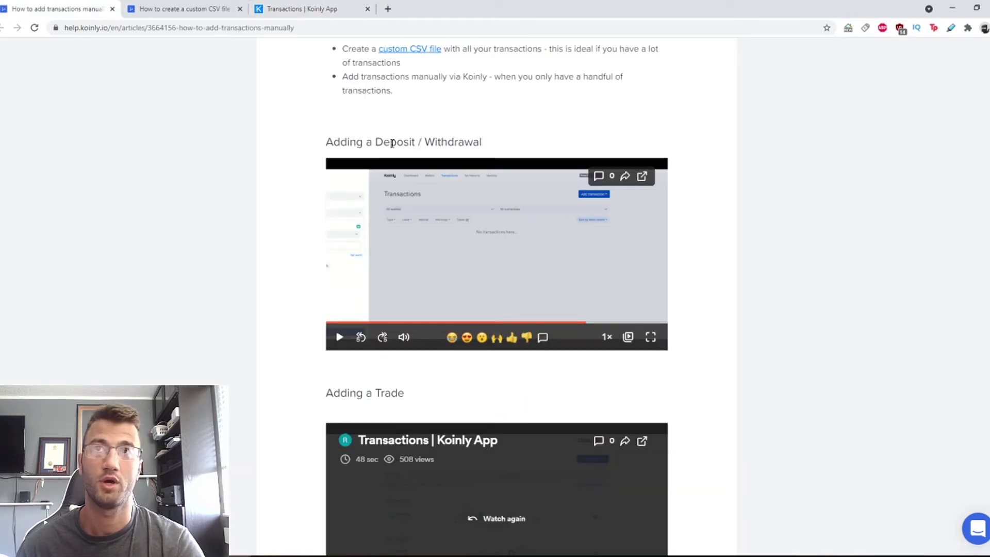
scroll(365, 313, "down", 7)
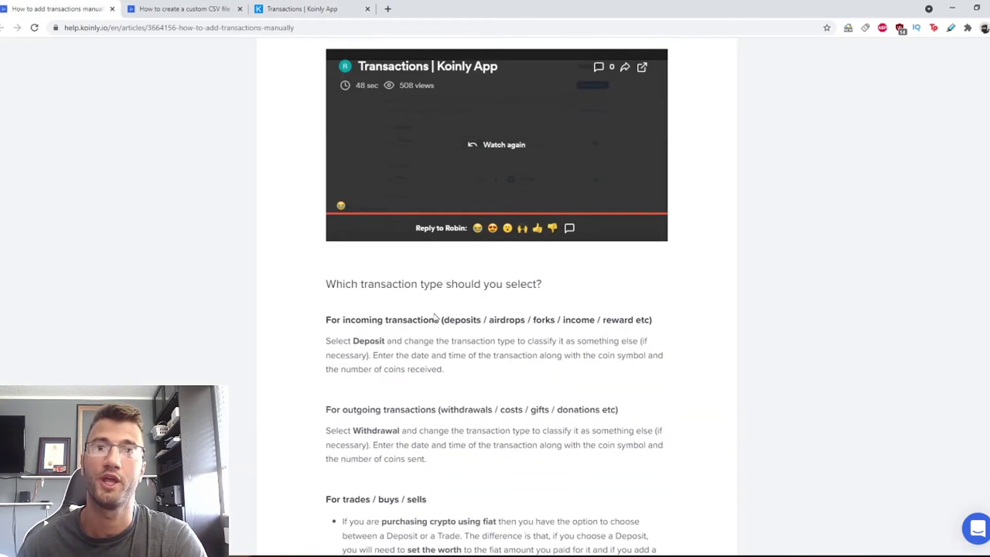
scroll(455, 369, "down", 3)
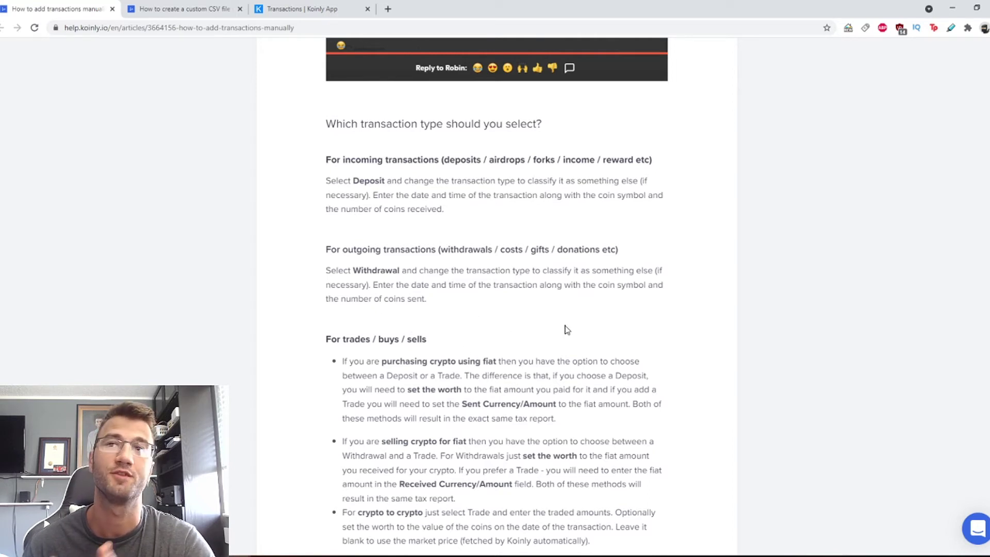
left_click_drag(598, 284, 633, 285)
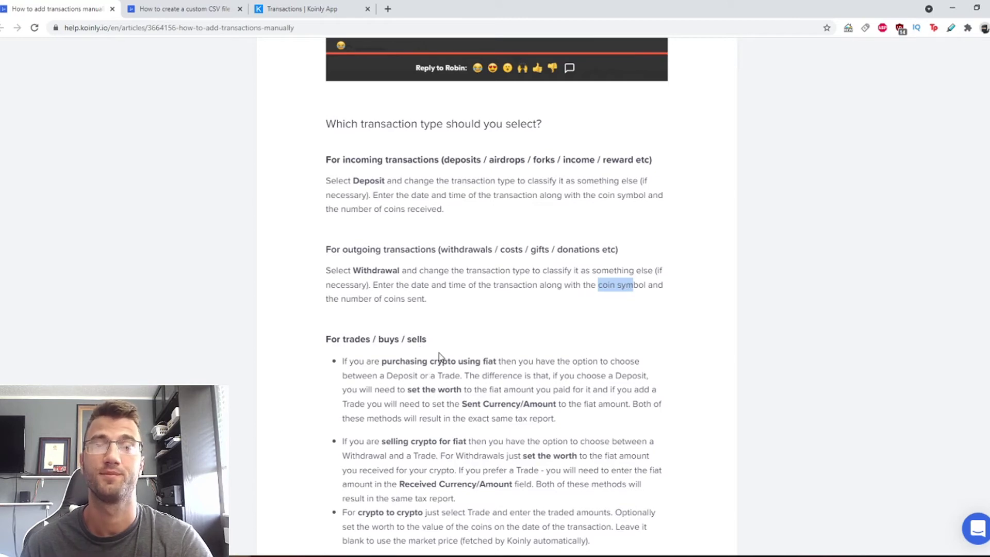
scroll(442, 360, "down", 4)
left_click(501, 264)
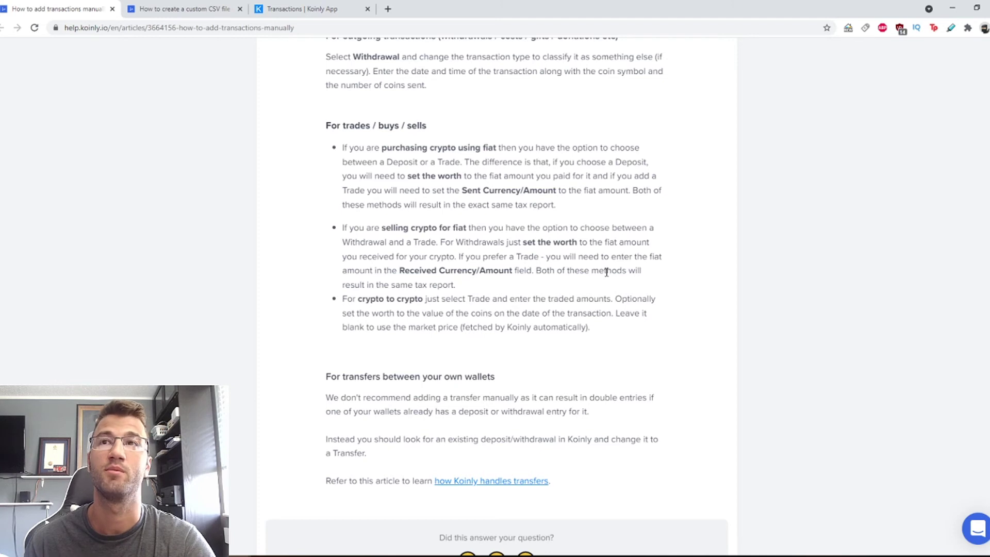
scroll(603, 296, "down", 1)
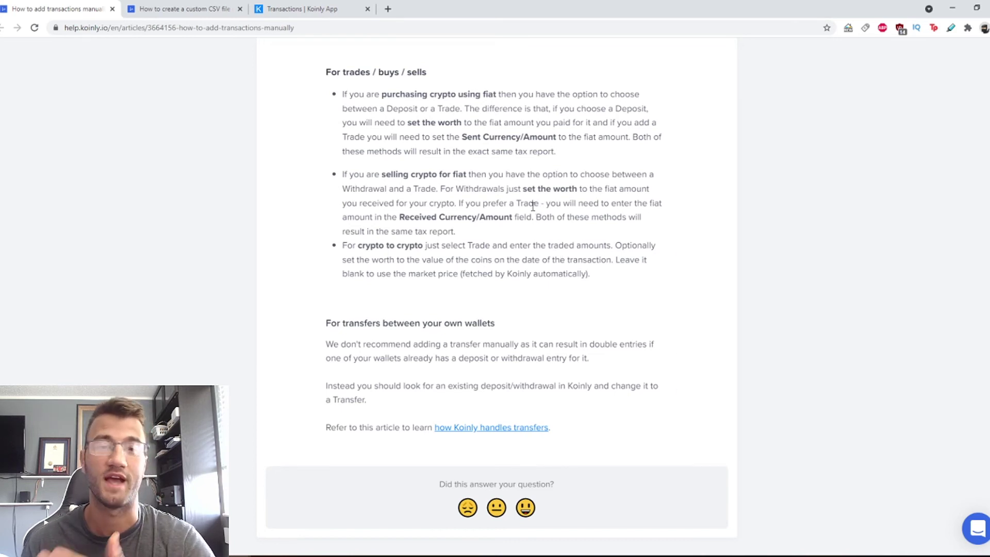
scroll(494, 253, "down", 1)
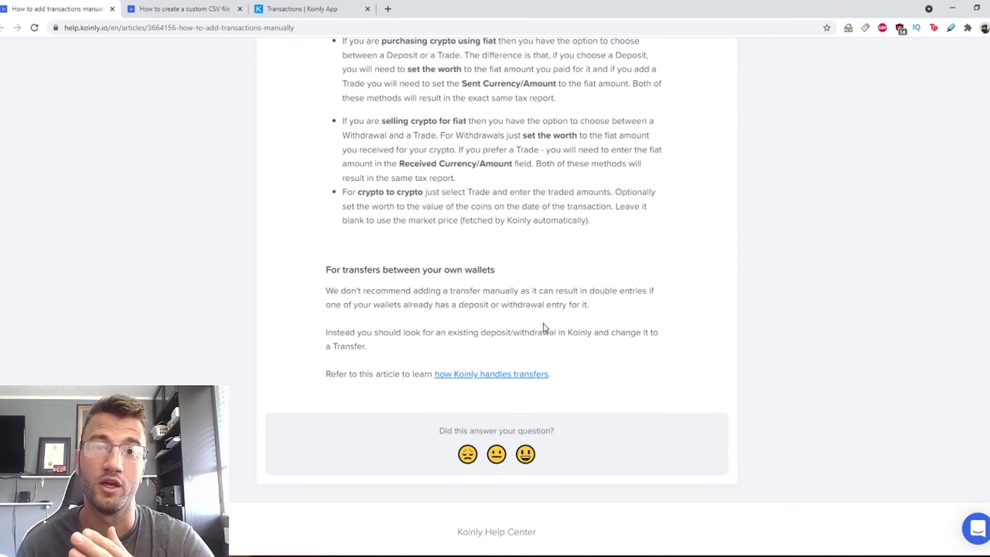
scroll(482, 332, "down", 1)
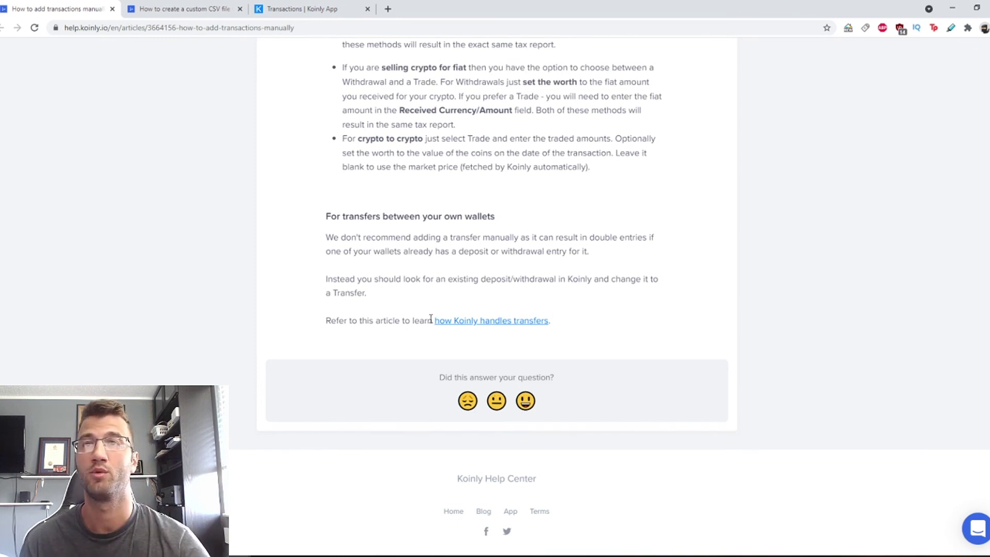
left_click_drag(429, 320, 542, 327)
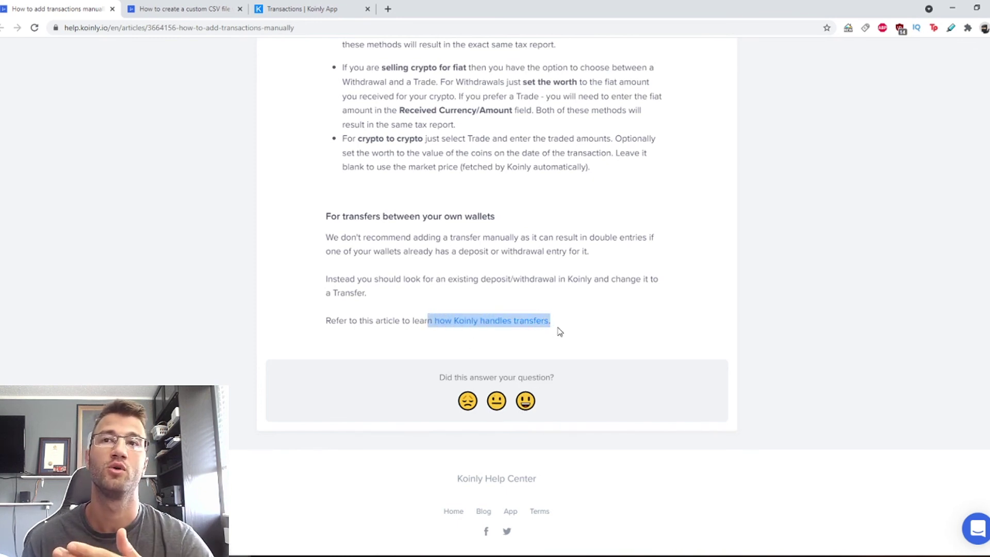
left_click(587, 327)
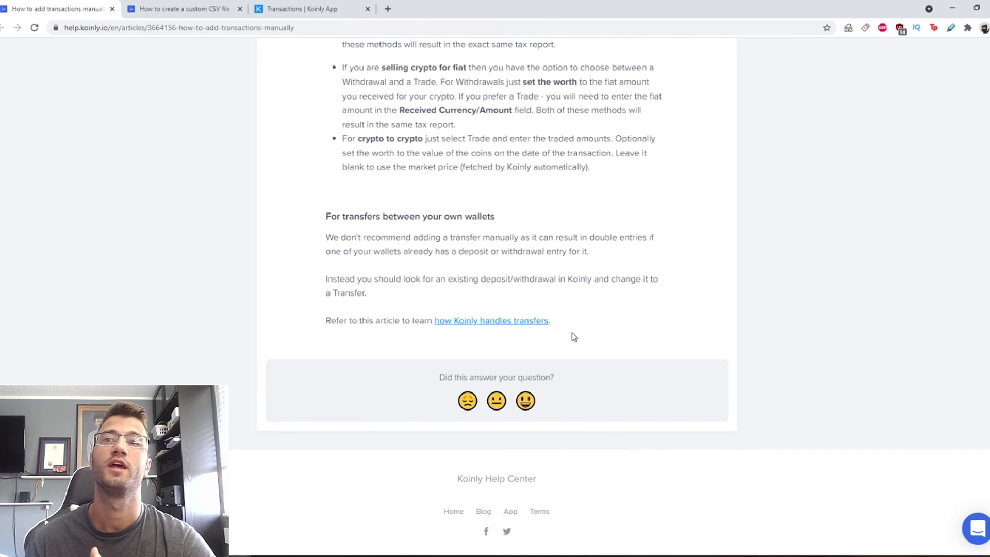